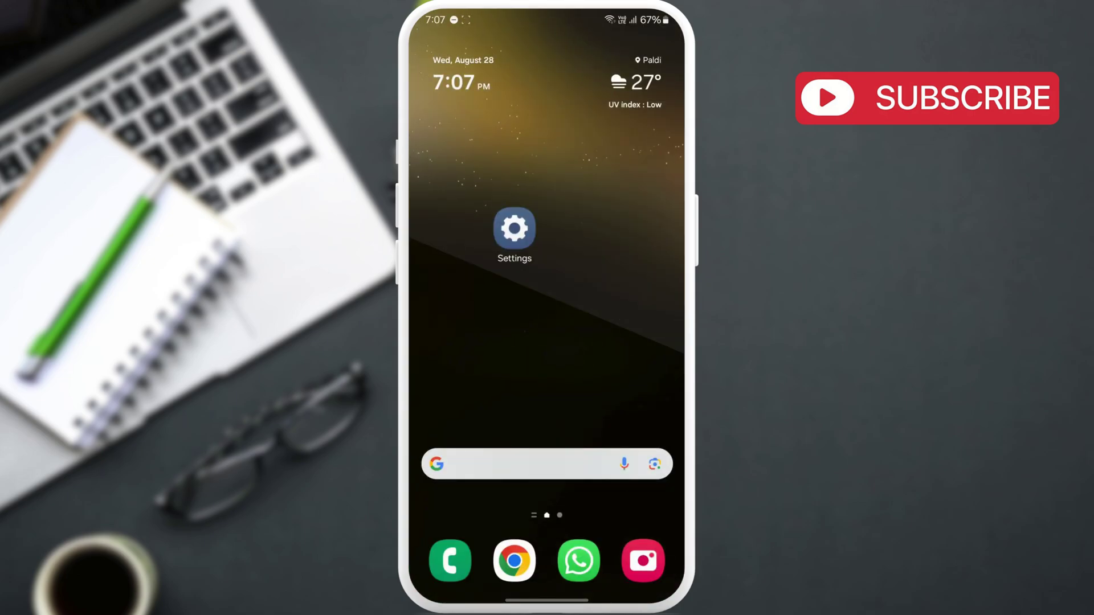
Check Data saver under Connections > Data usage, leaving it turned off.
click(514, 228)
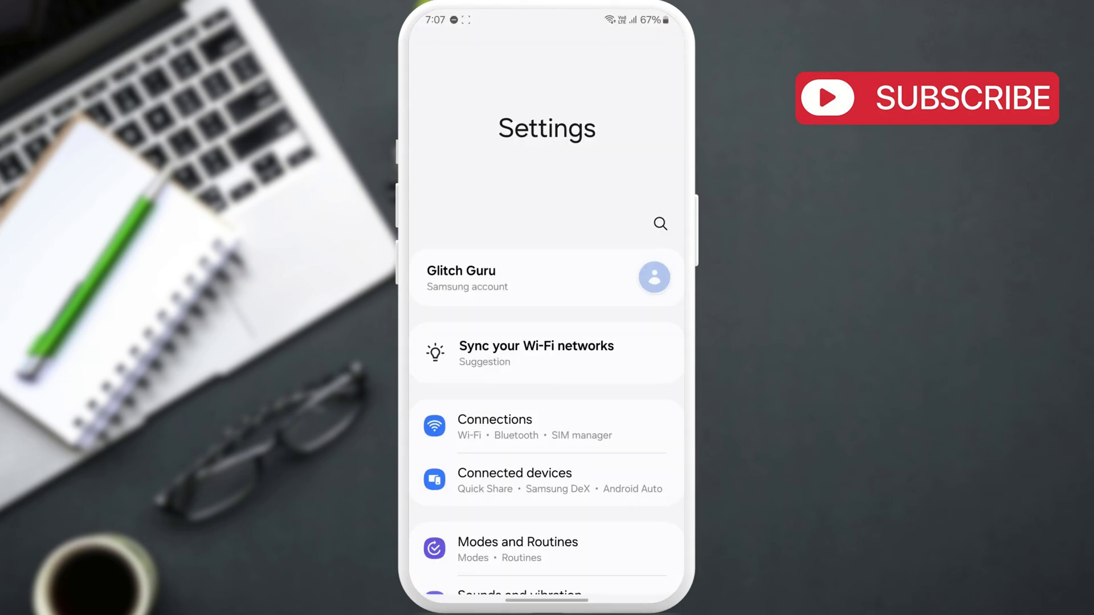
click(495, 425)
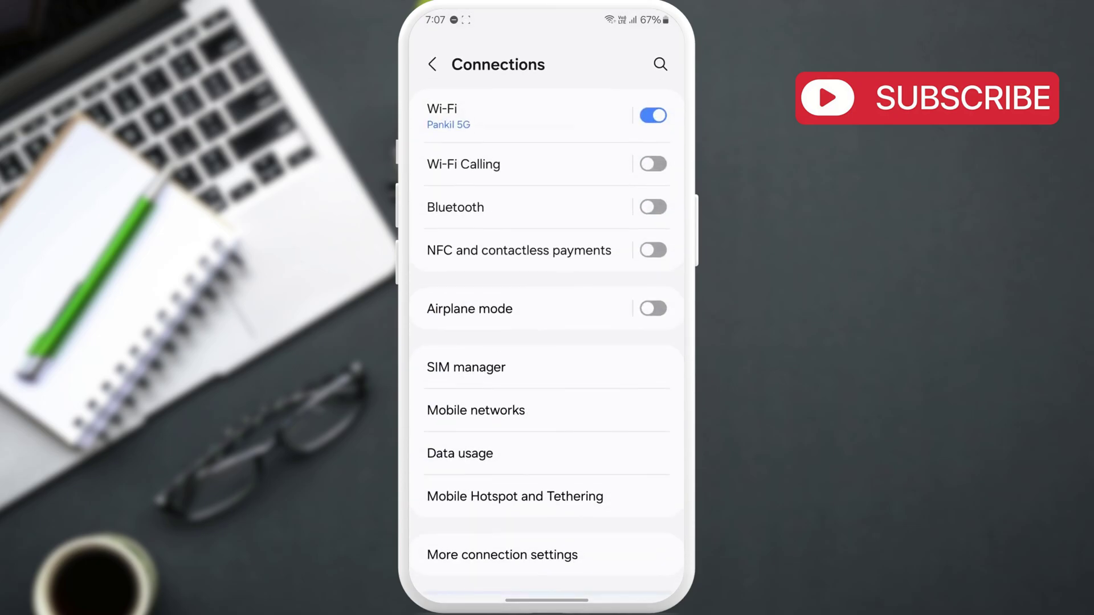
click(461, 453)
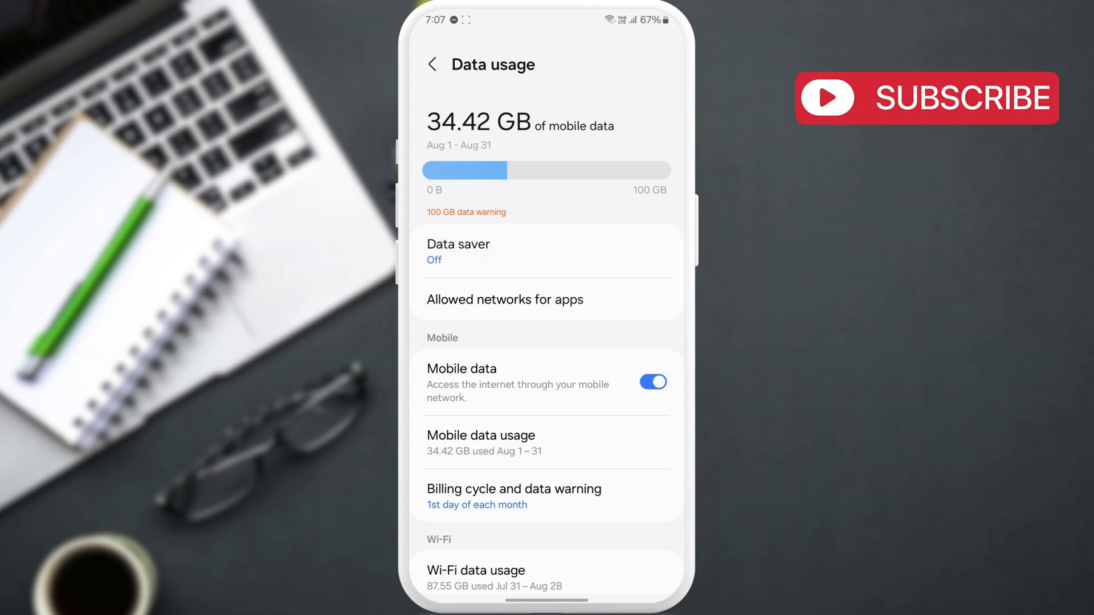
click(562, 260)
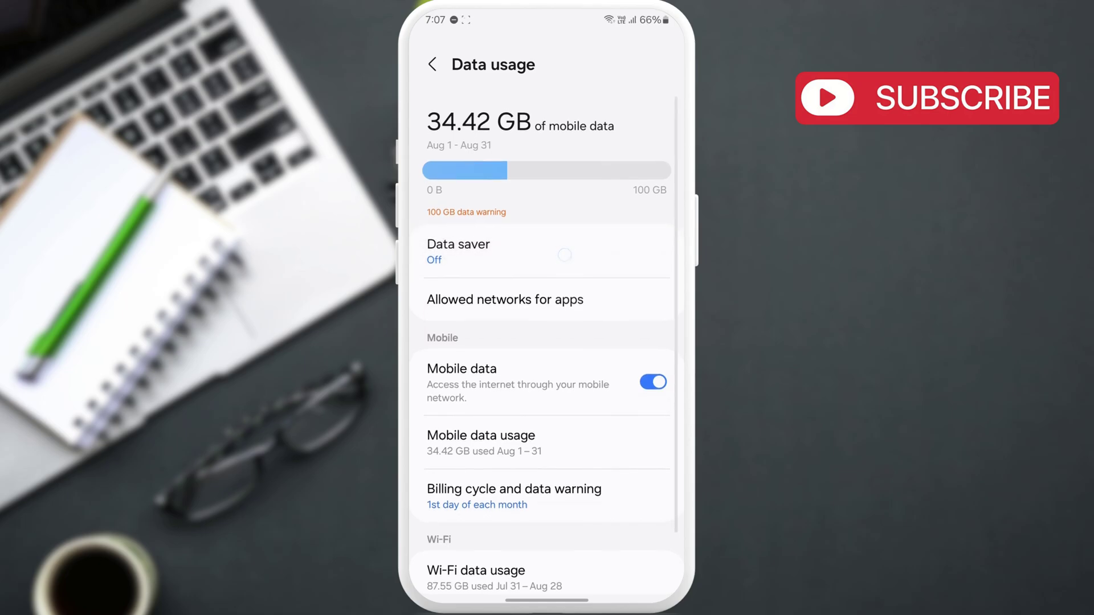
click(547, 252)
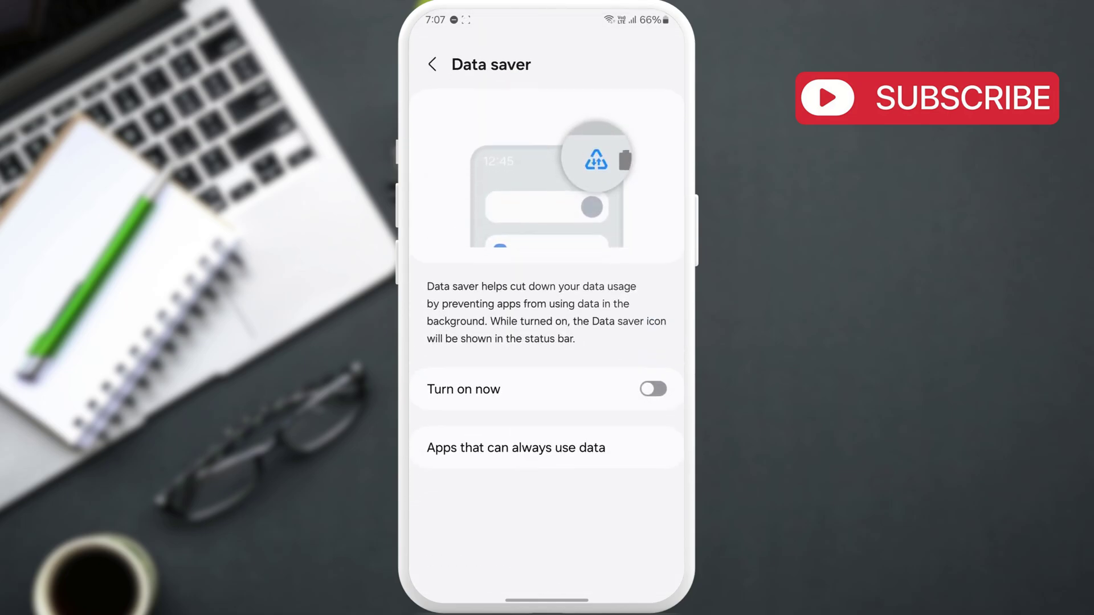
click(594, 391)
click(432, 64)
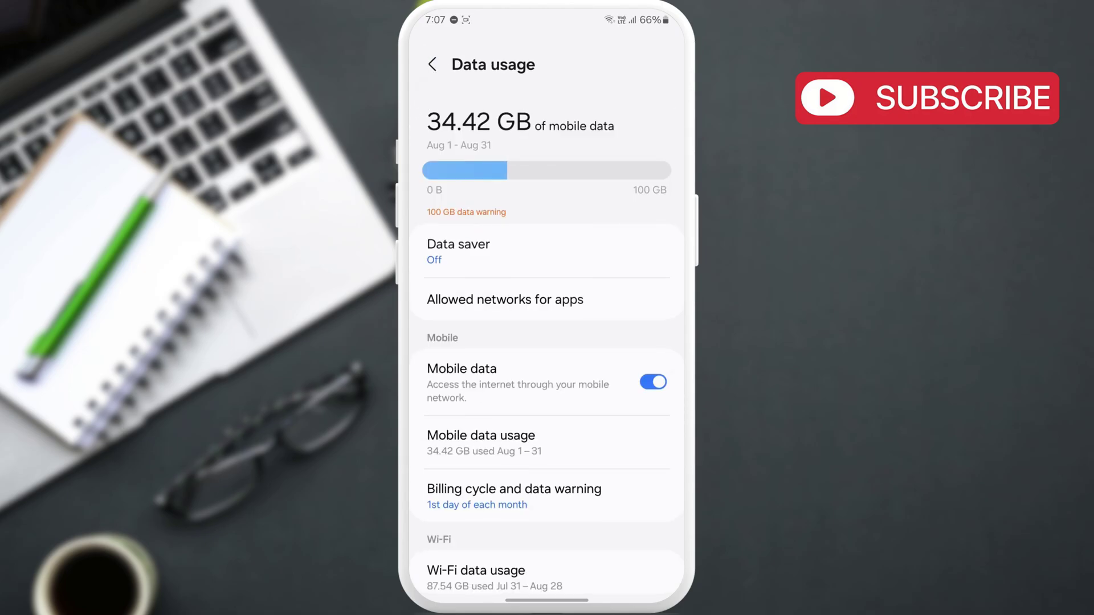
Open Intelligent Wi-Fi from the Wi-Fi menu, review its options, then return to Wi-Fi.
click(432, 65)
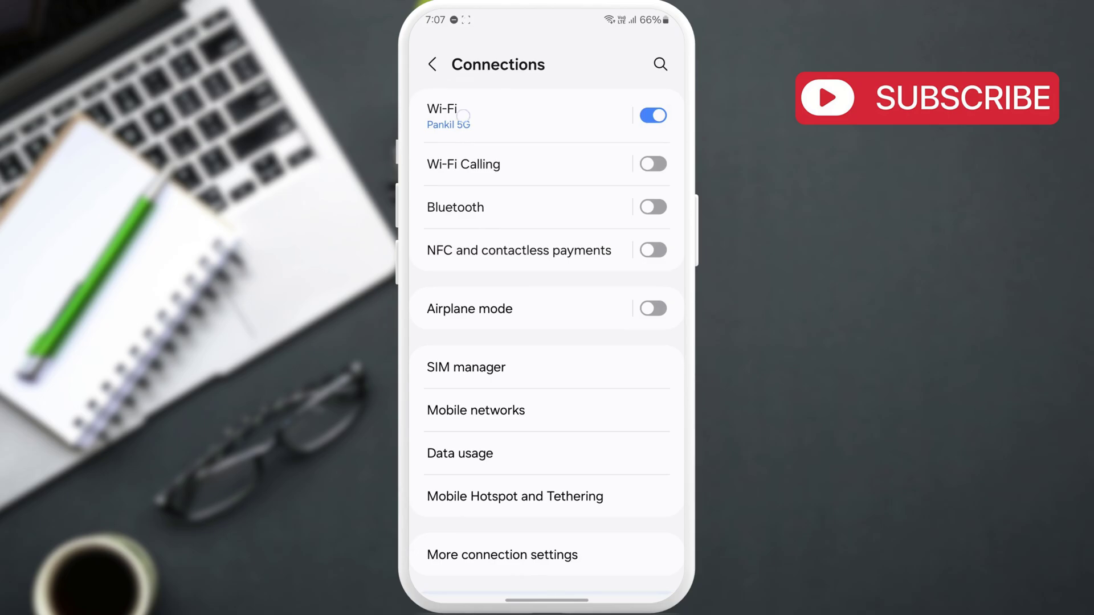
click(463, 115)
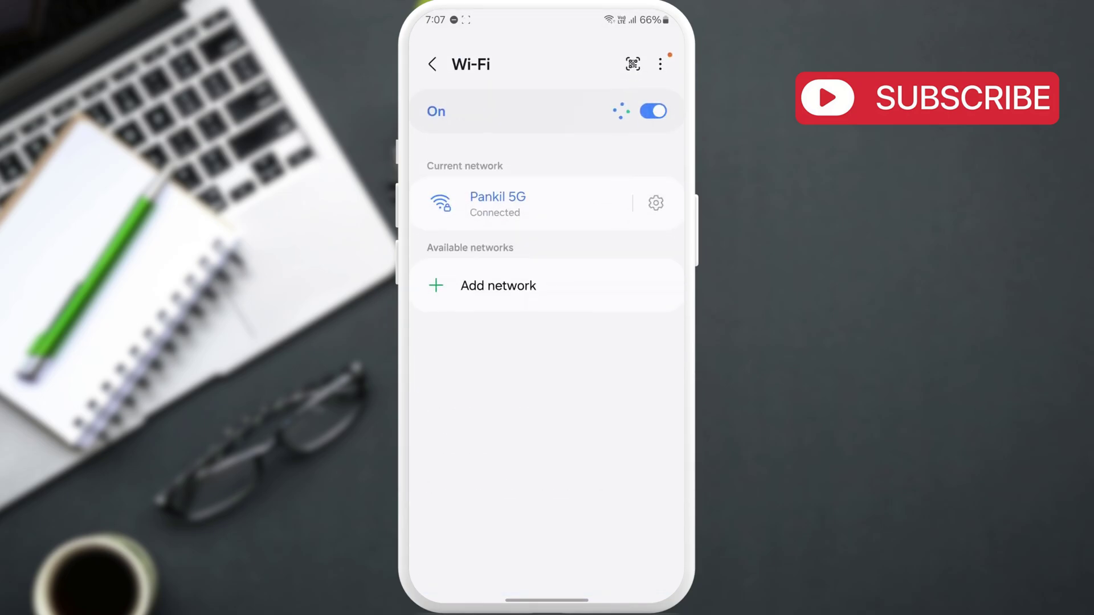
click(660, 63)
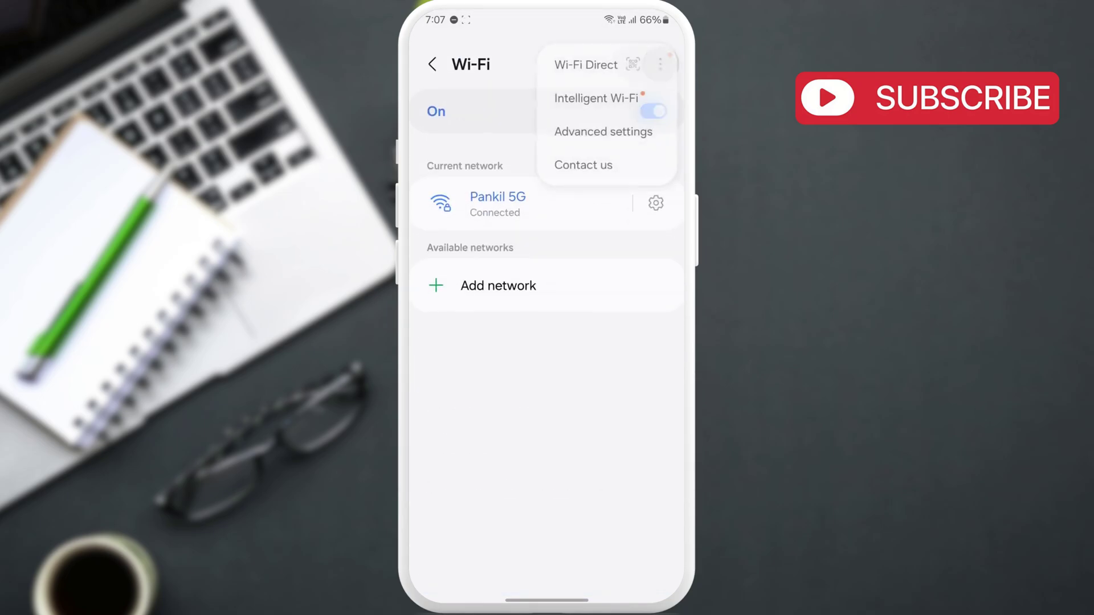
click(630, 101)
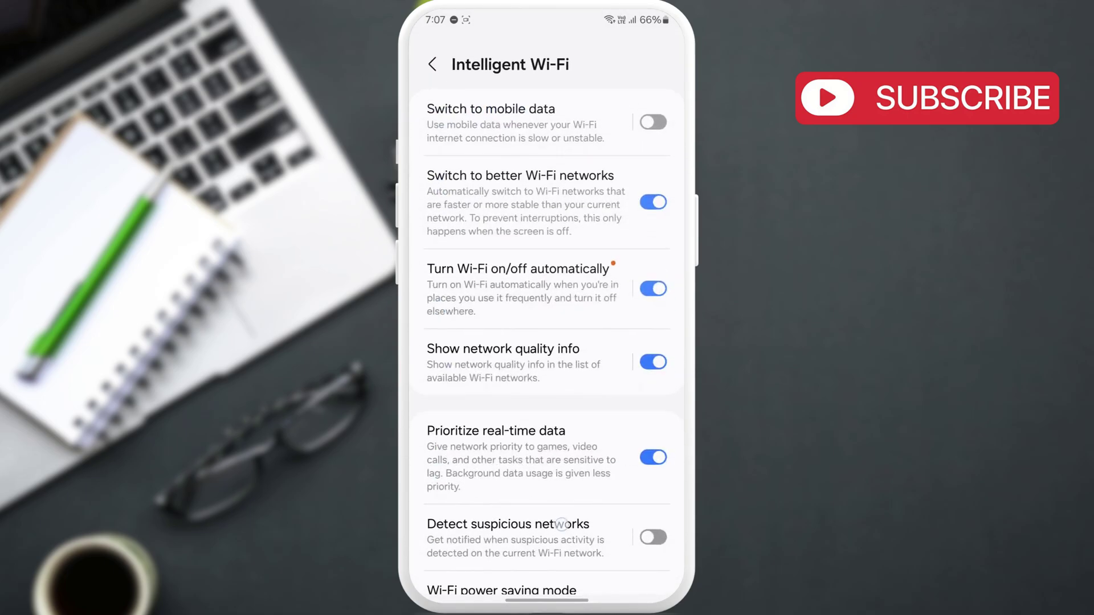
scroll(560, 523, down, 3)
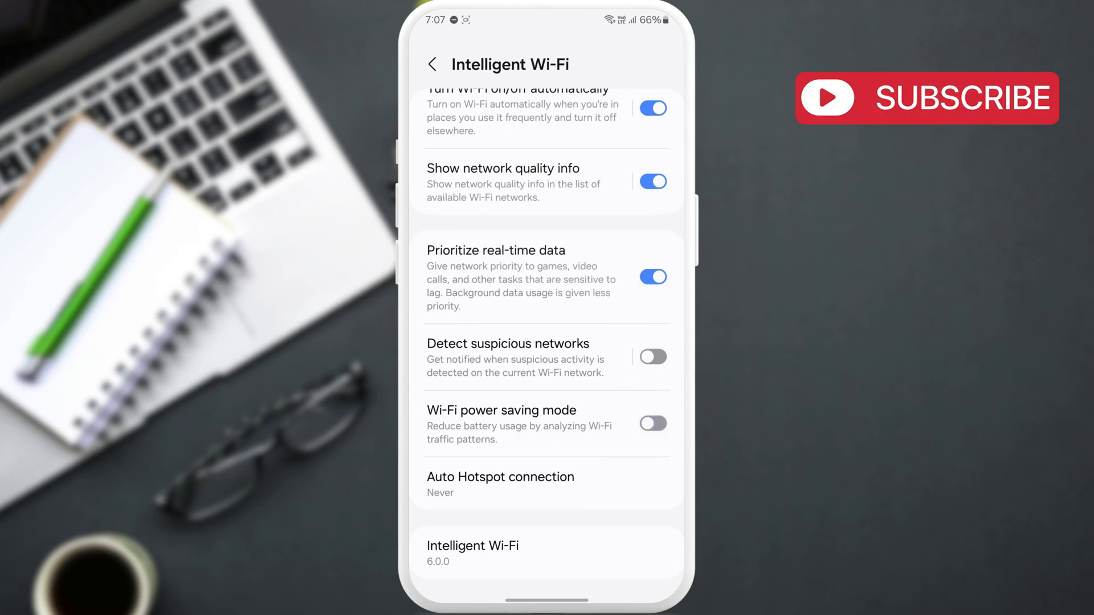
click(433, 64)
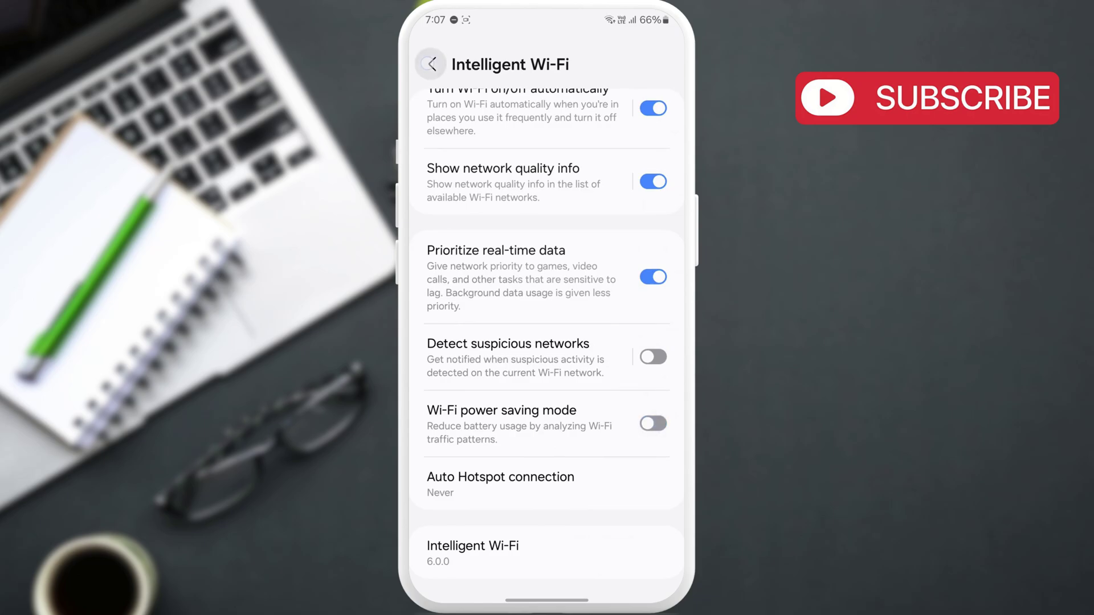
Open Sleeping apps under Battery > Background usage limits.
click(433, 64)
click(433, 64)
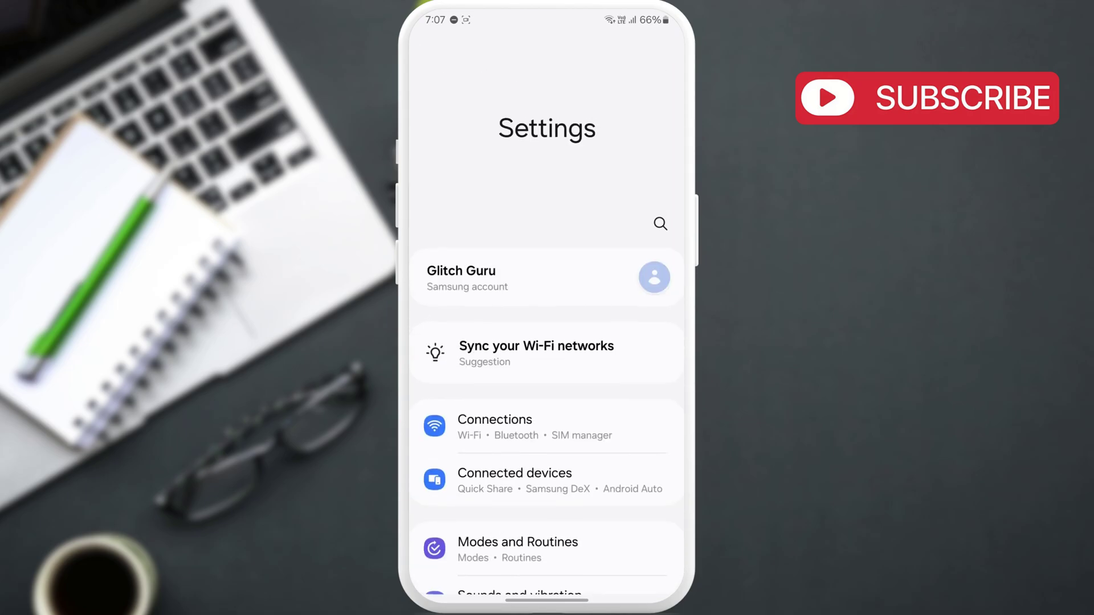
drag(607, 492, 609, 154)
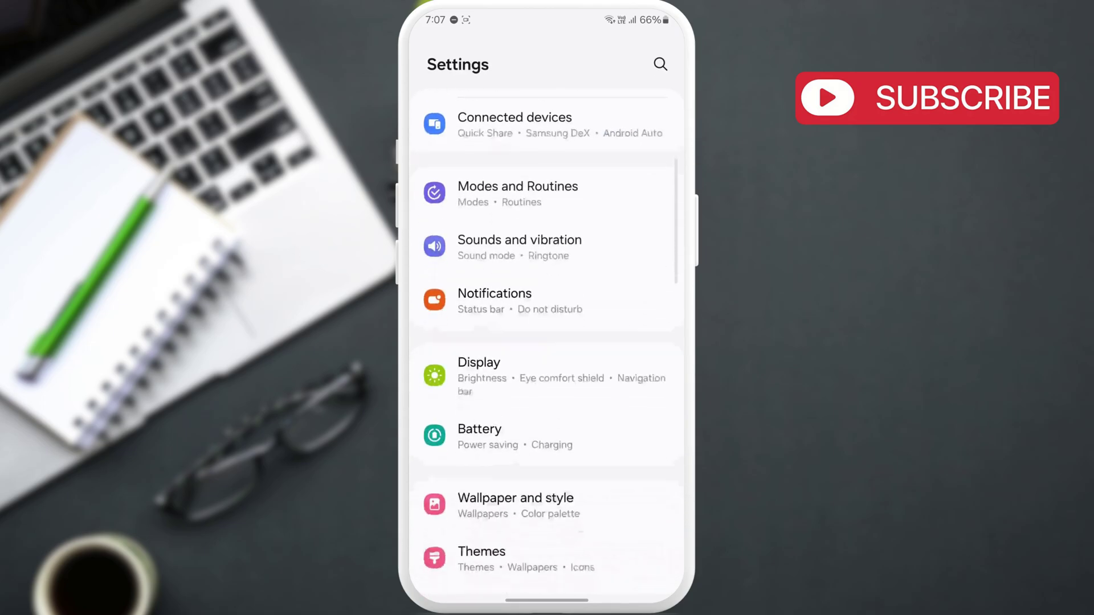
click(619, 318)
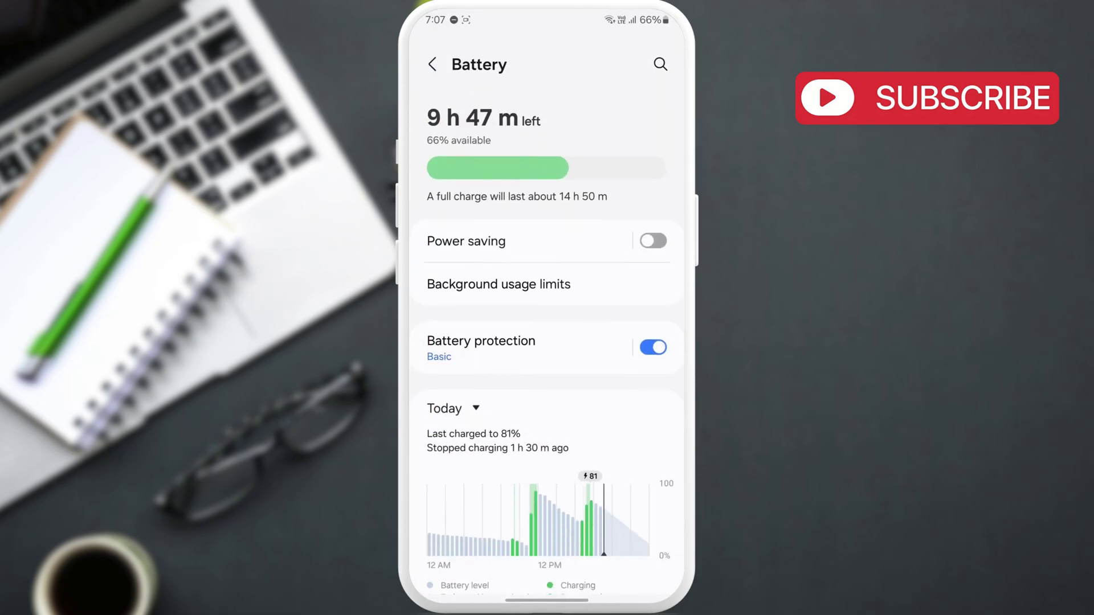
click(609, 292)
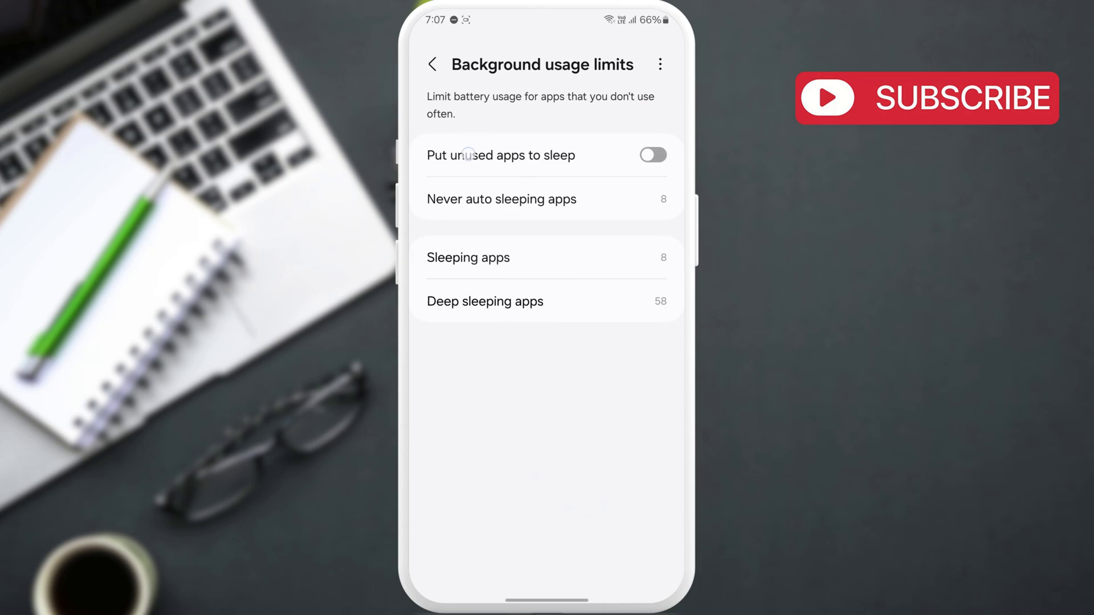
click(468, 155)
click(544, 261)
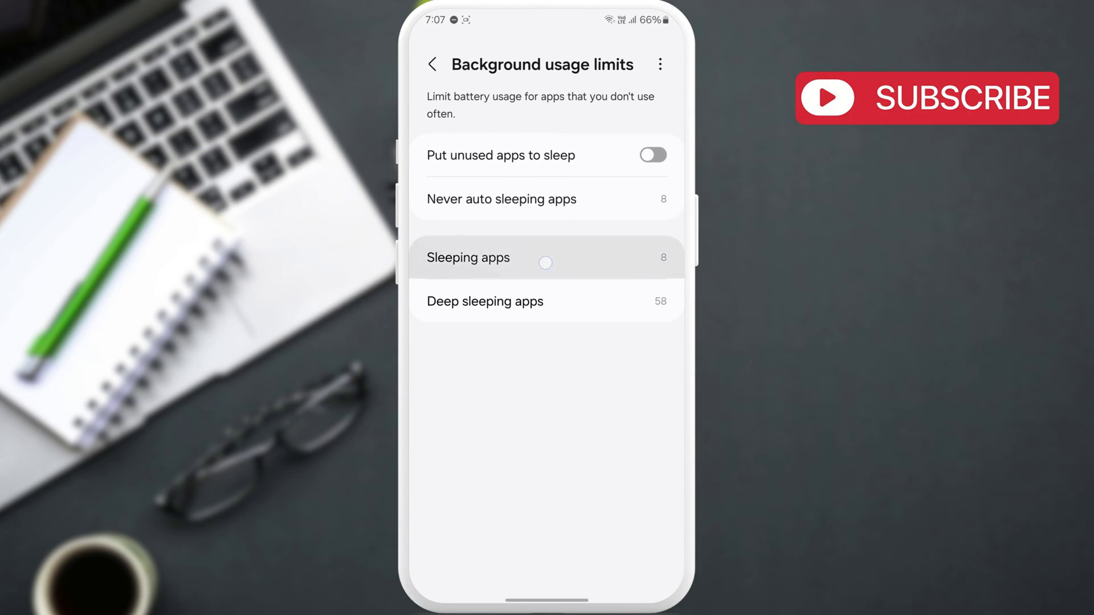
drag(546, 301, 546, 283)
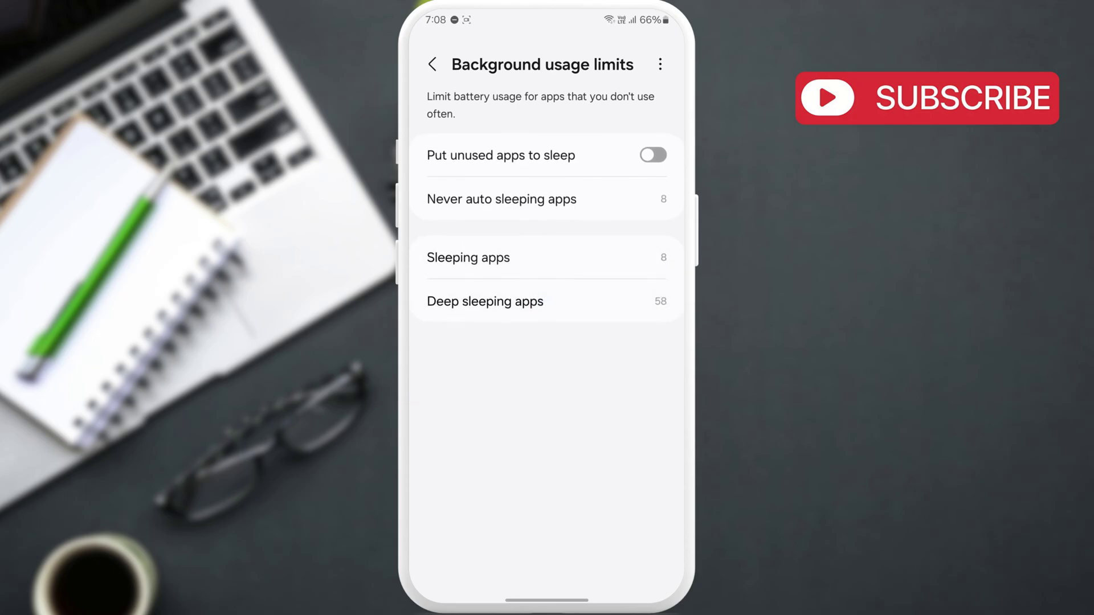
Remove all eight apps from the Sleeping apps list.
click(573, 262)
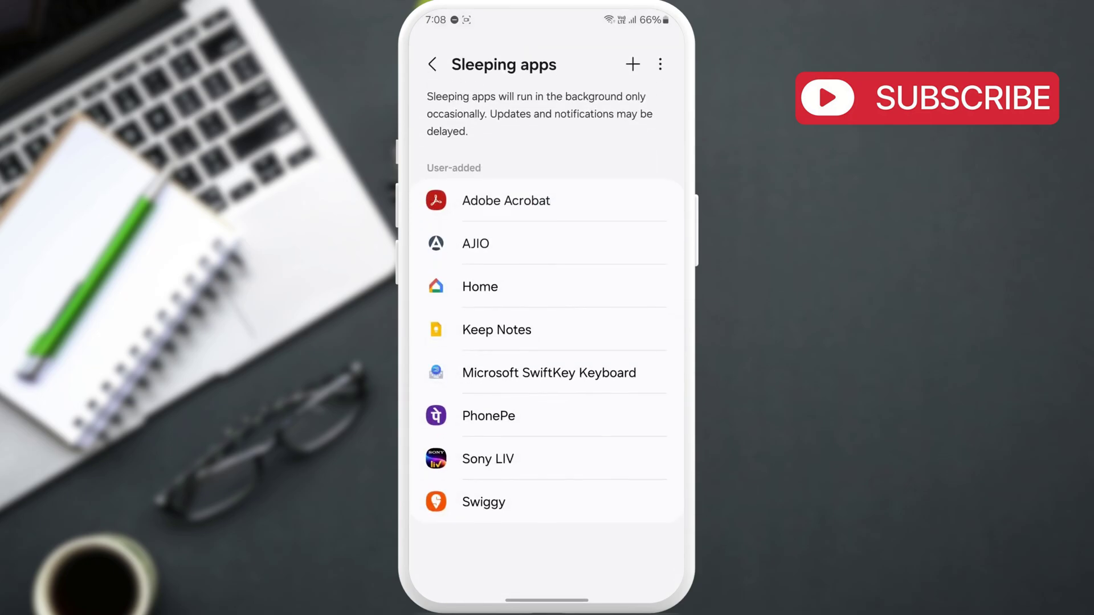
click(660, 64)
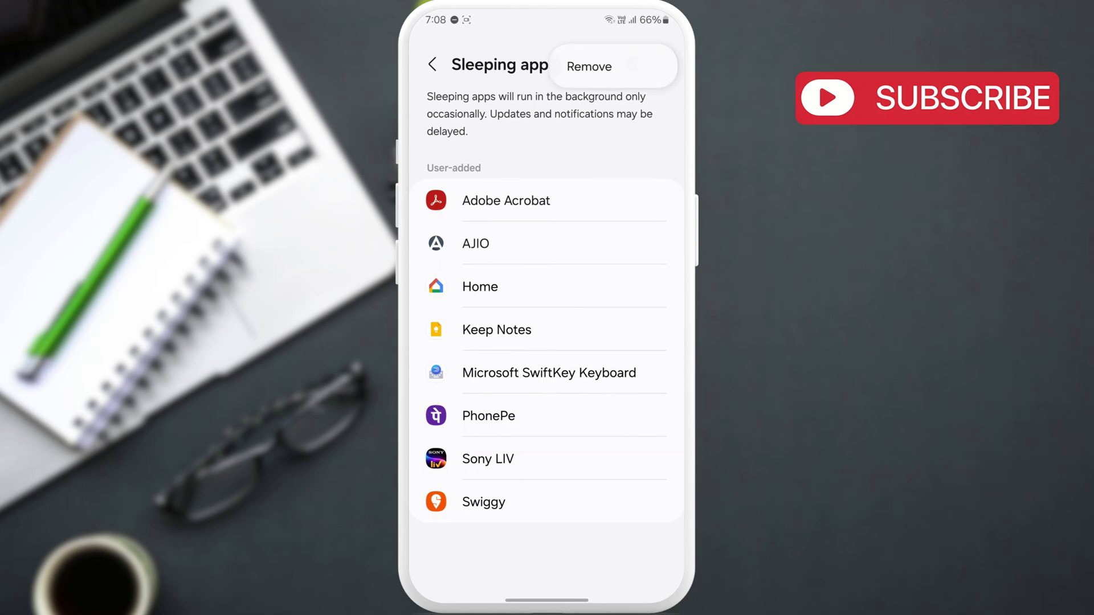
click(590, 66)
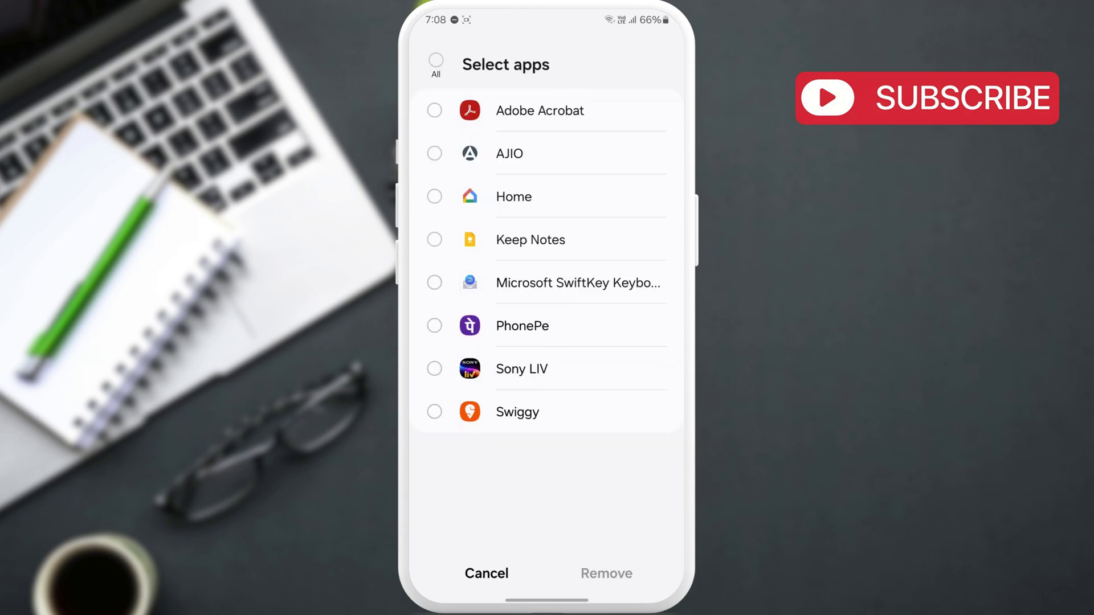
click(437, 61)
click(613, 577)
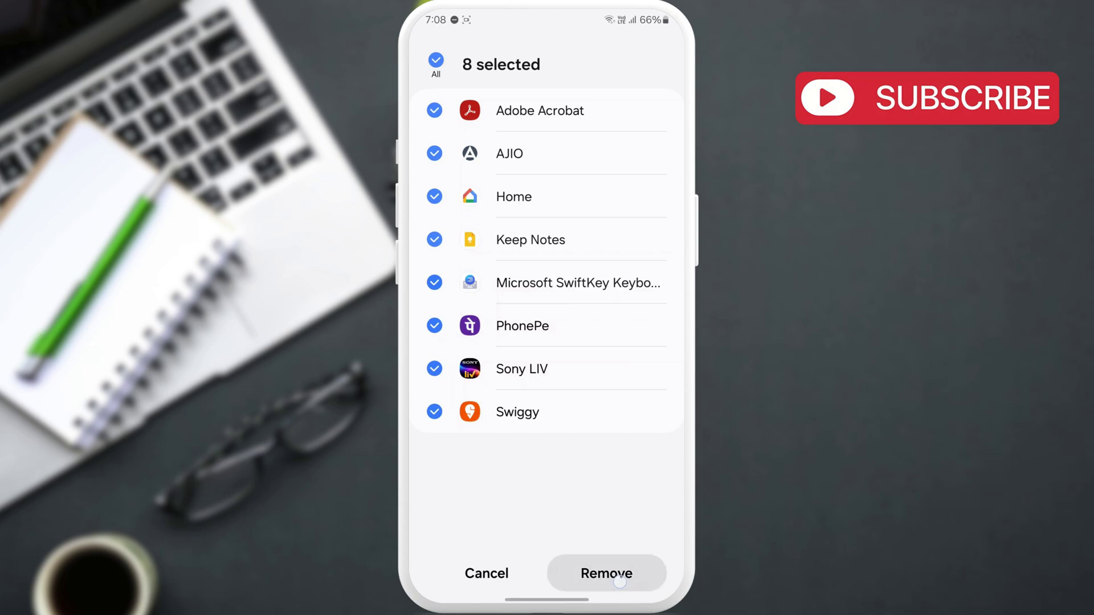
click(433, 64)
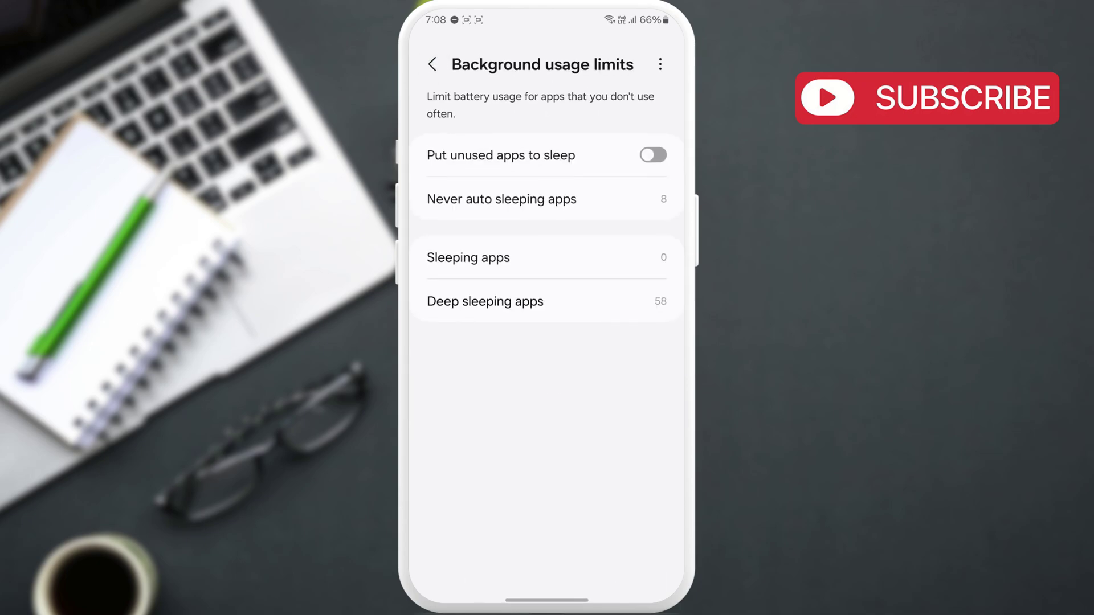
Turn Adaptive battery off.
click(660, 64)
click(612, 67)
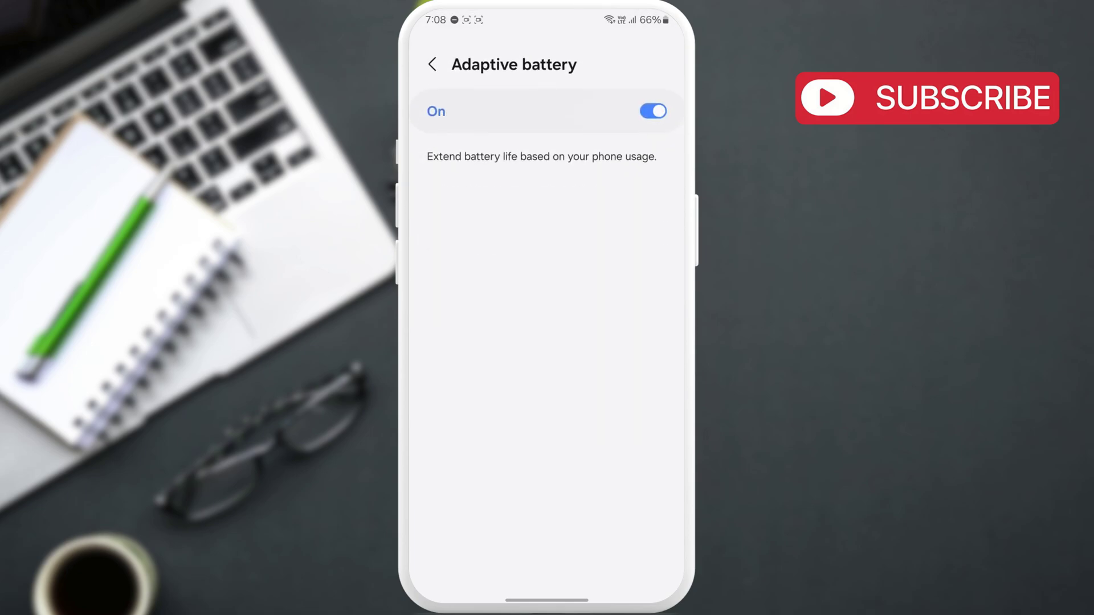
click(653, 111)
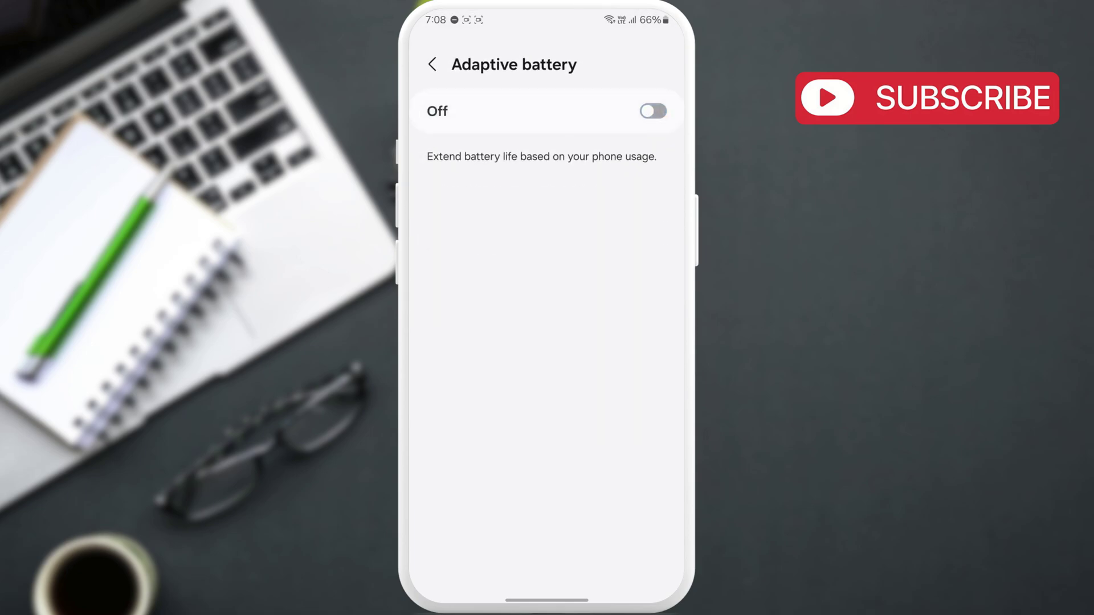
click(433, 64)
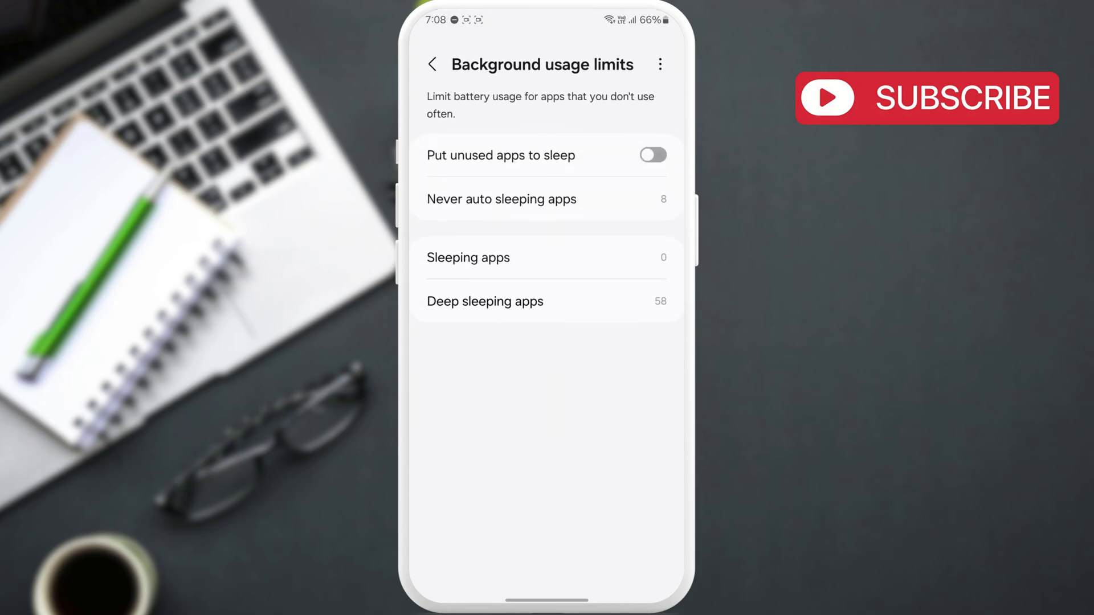
Reset app preferences from the Apps page and confirm the reset.
click(432, 63)
click(433, 65)
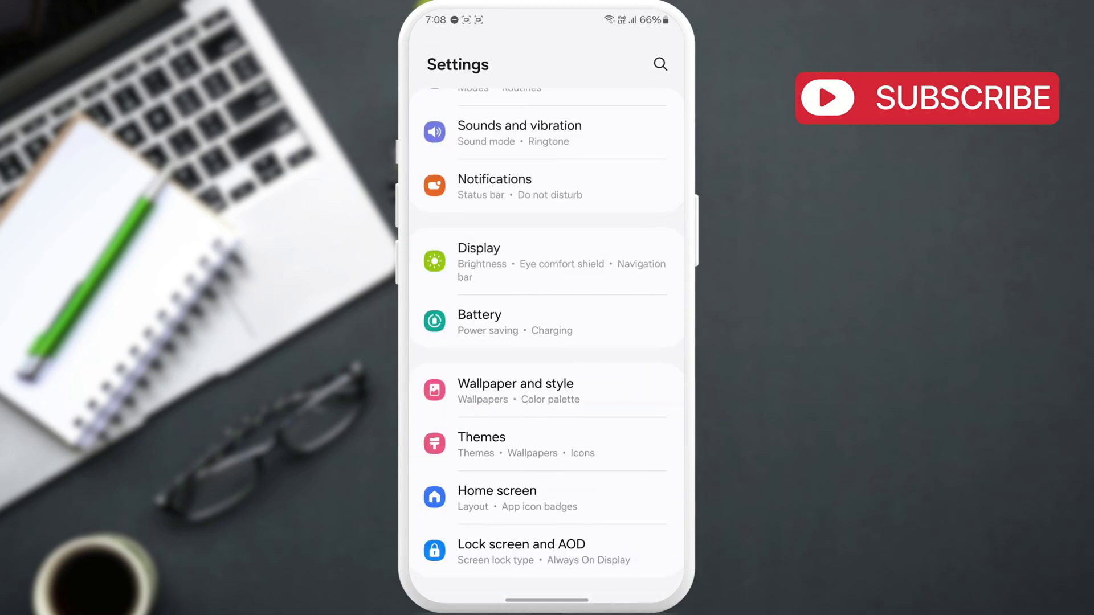
scroll(547, 342, down, 5)
click(618, 211)
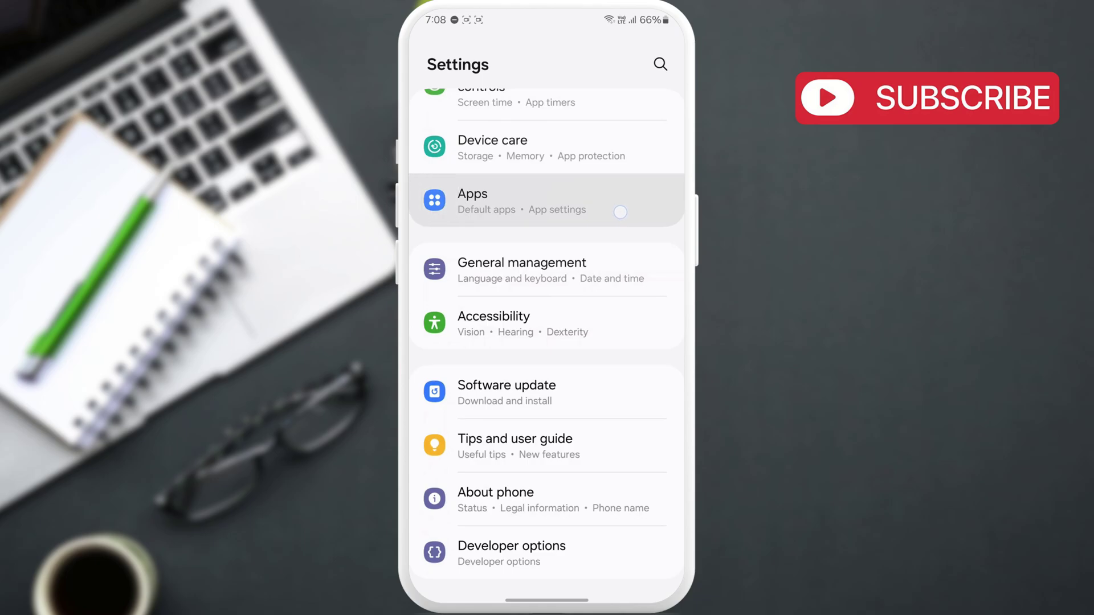
click(660, 65)
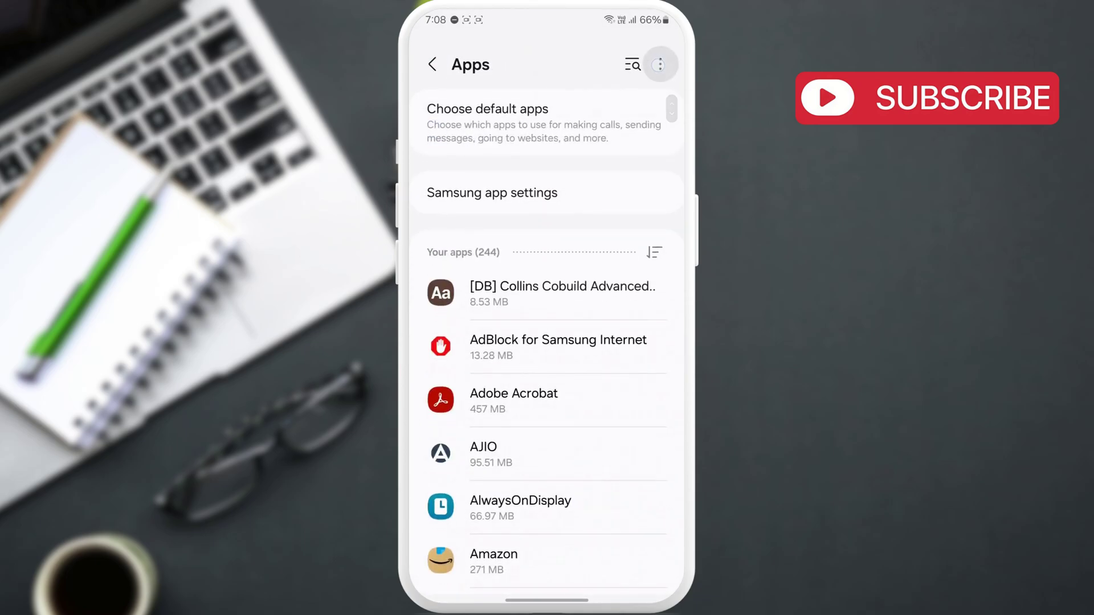
click(595, 136)
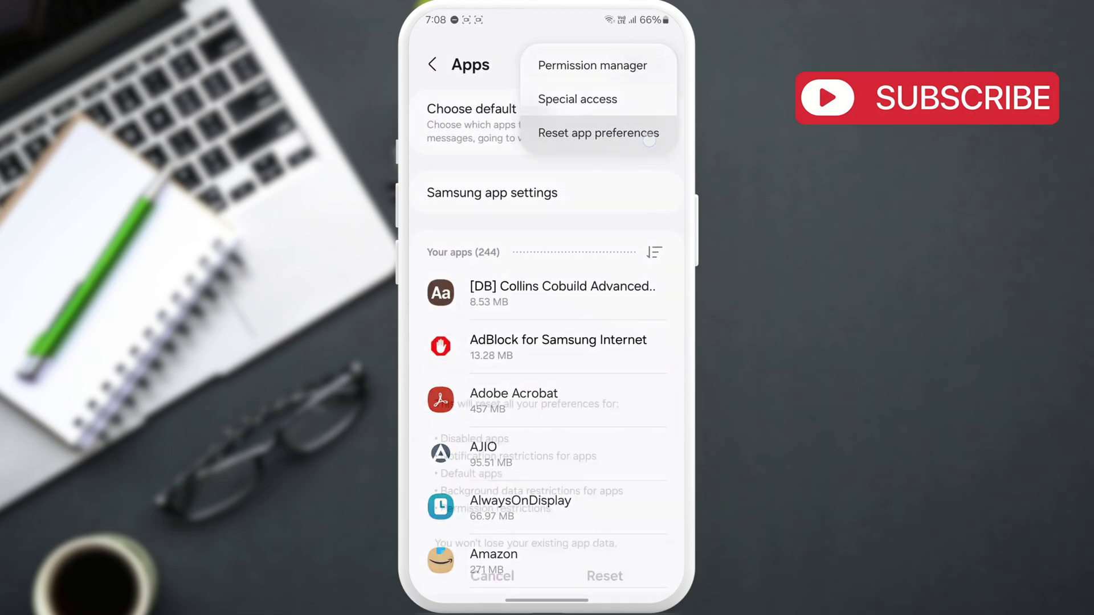
click(573, 553)
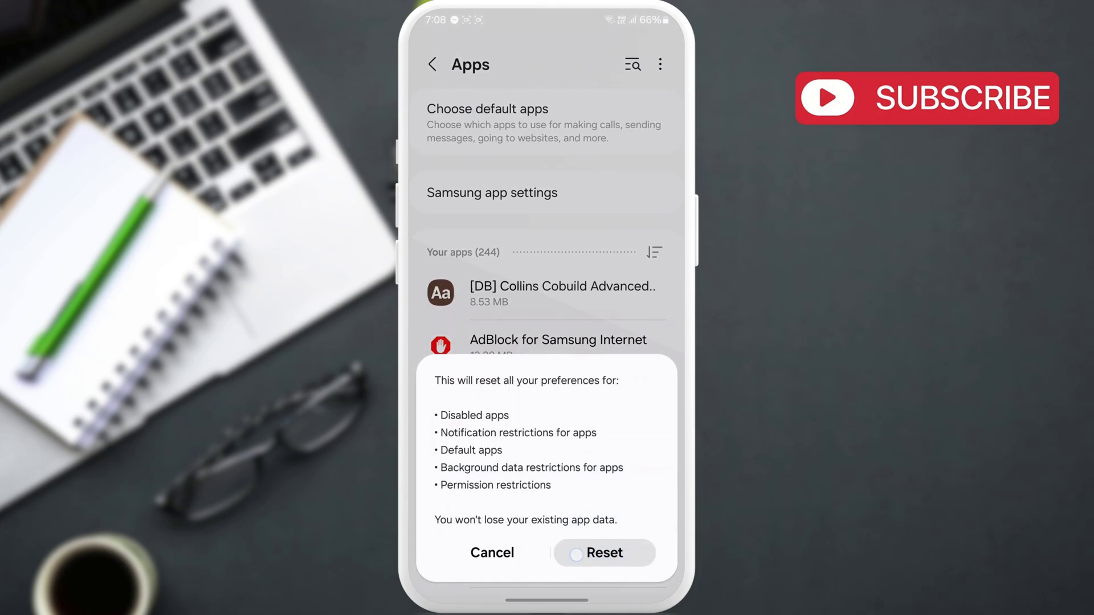